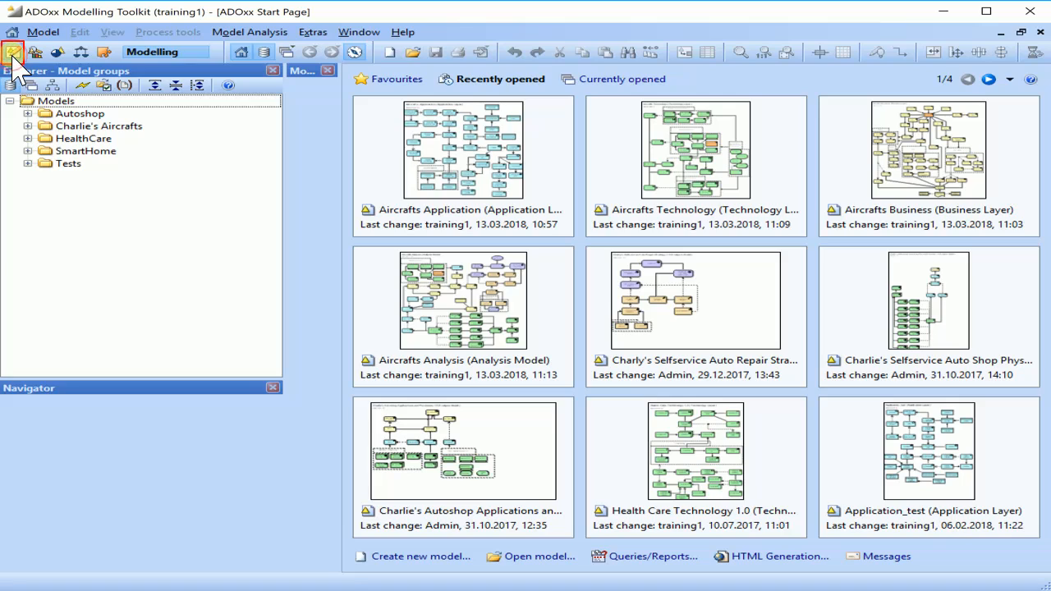
Step: Create a new Business Layer model named "test" in the Models group
click(12, 54)
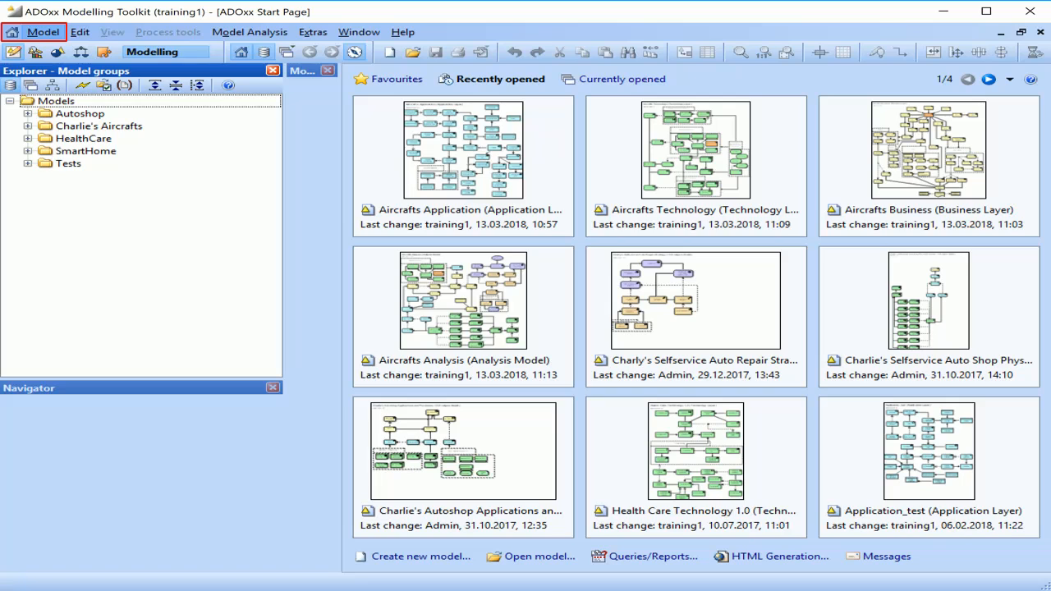
click(34, 33)
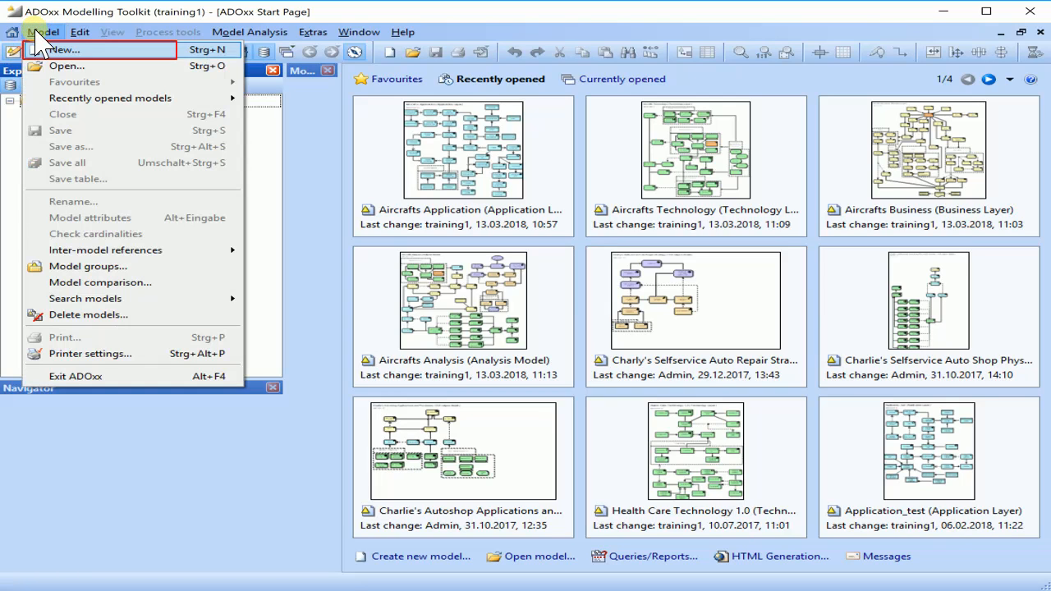
click(128, 51)
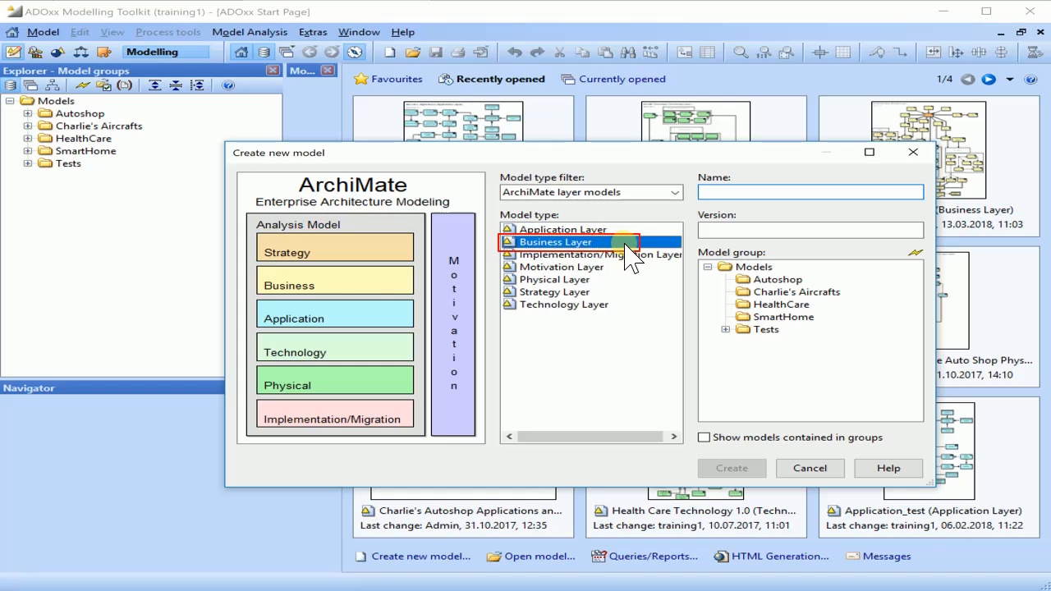
key(Tab)
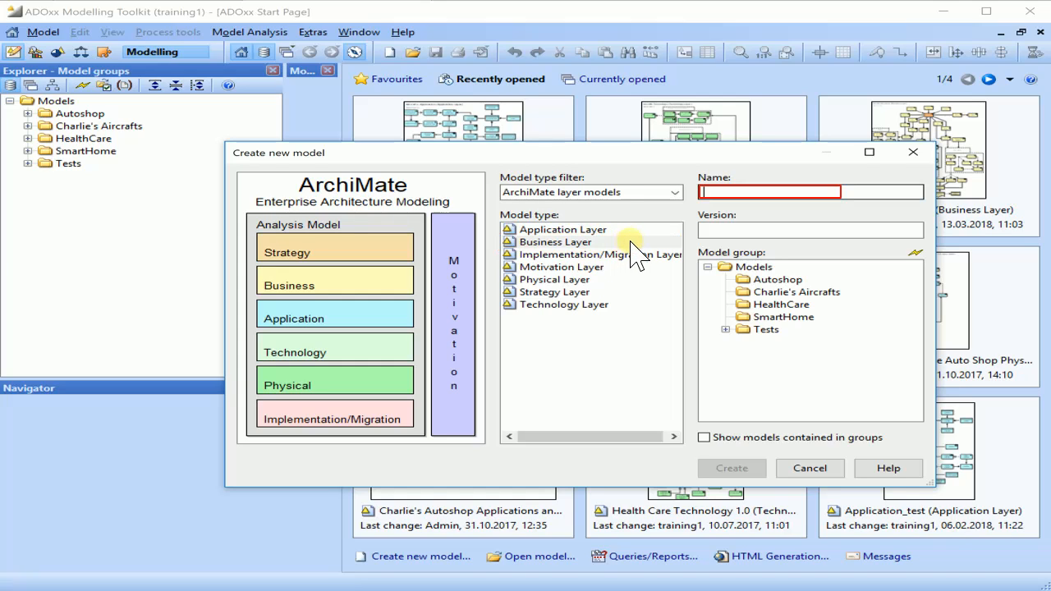
text(test)
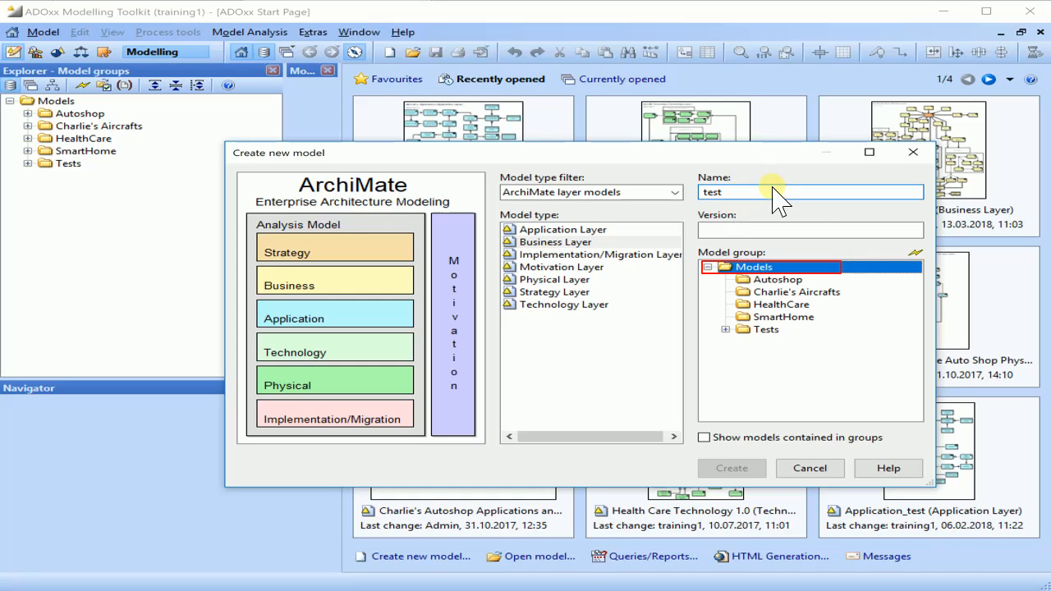
click(825, 268)
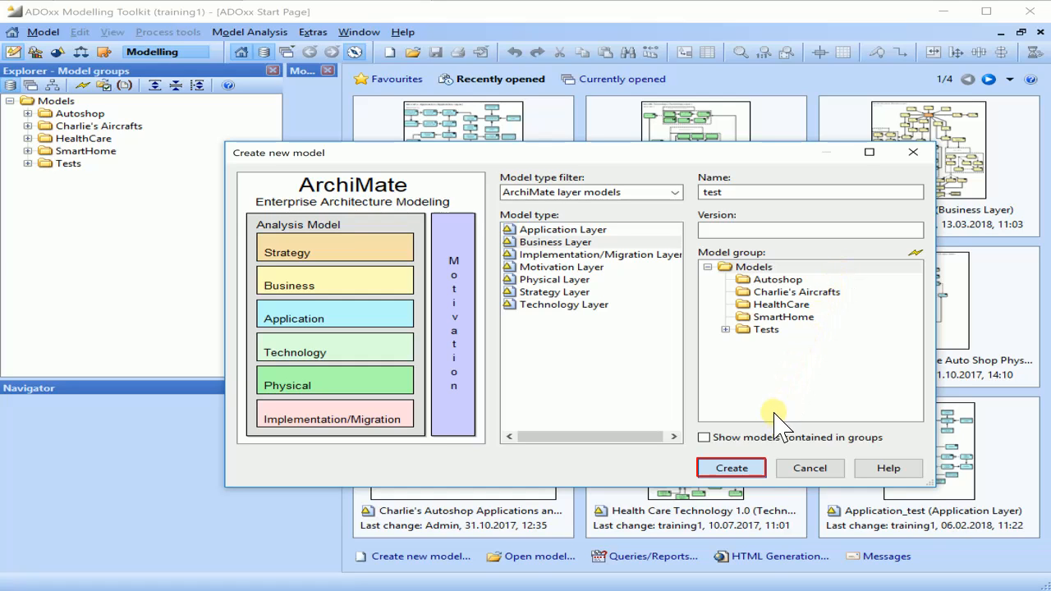
click(744, 468)
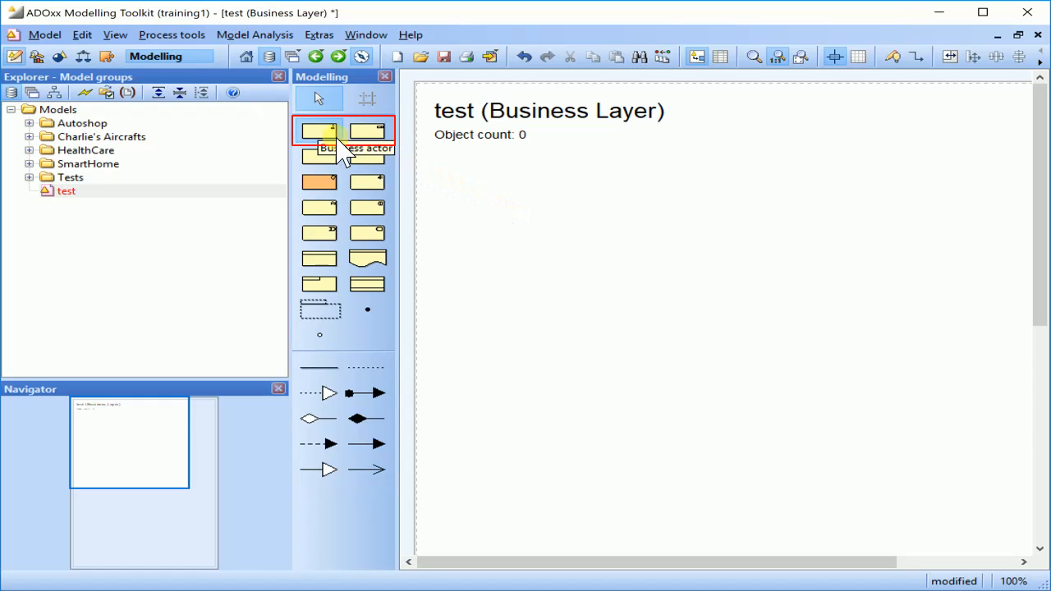
Step: Place two Business actors one below the other and two Business roles in a second column beside them
click(321, 133)
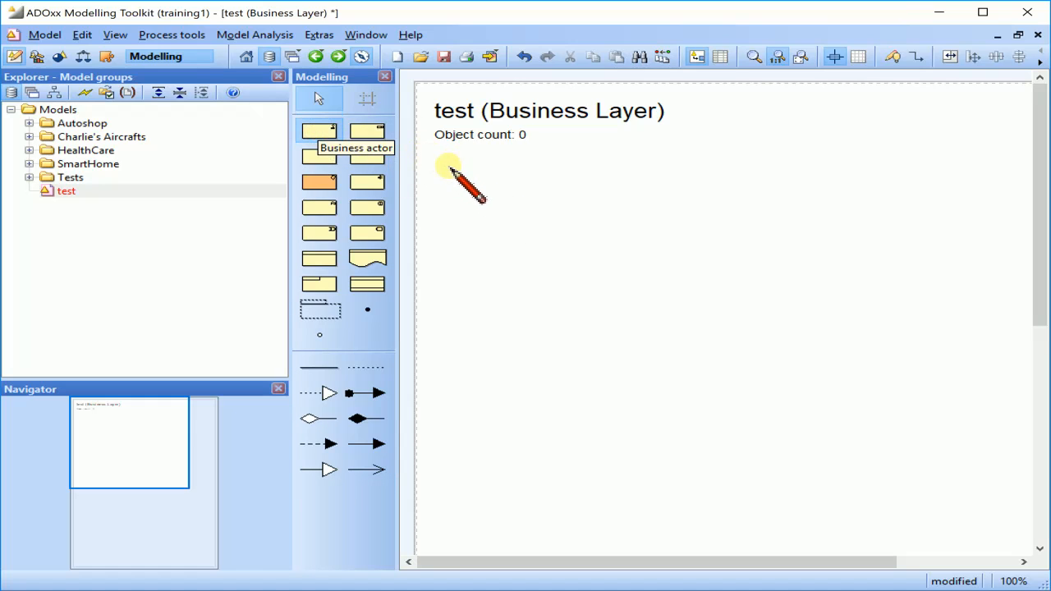
click(487, 195)
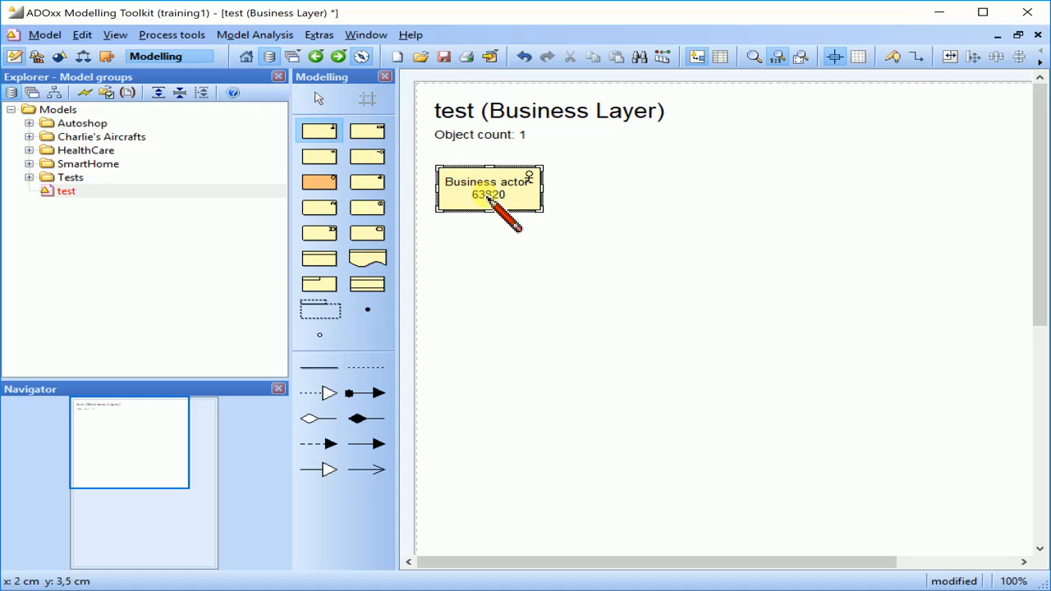
click(485, 247)
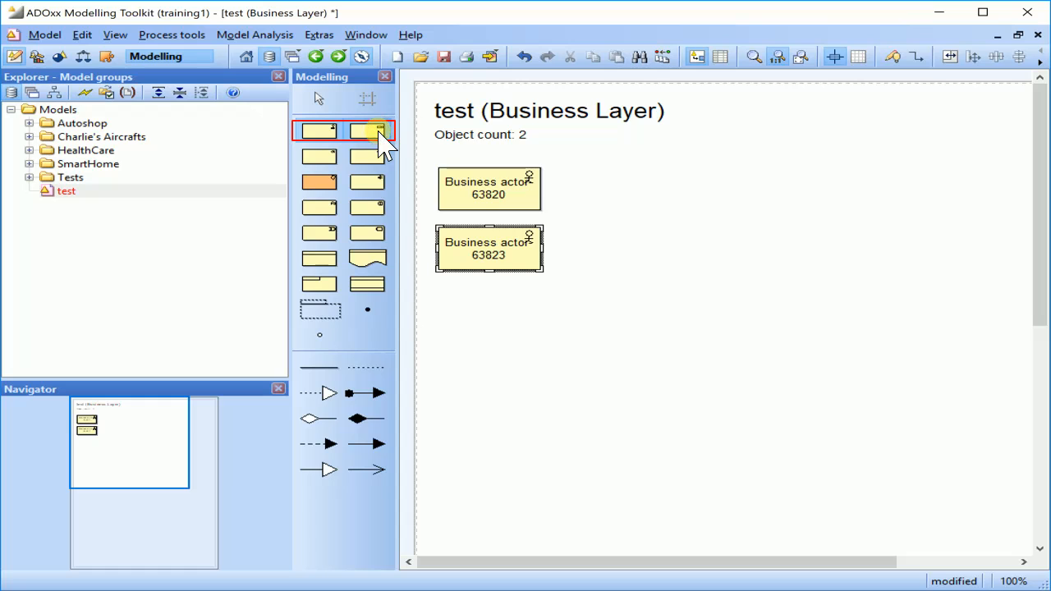
click(378, 131)
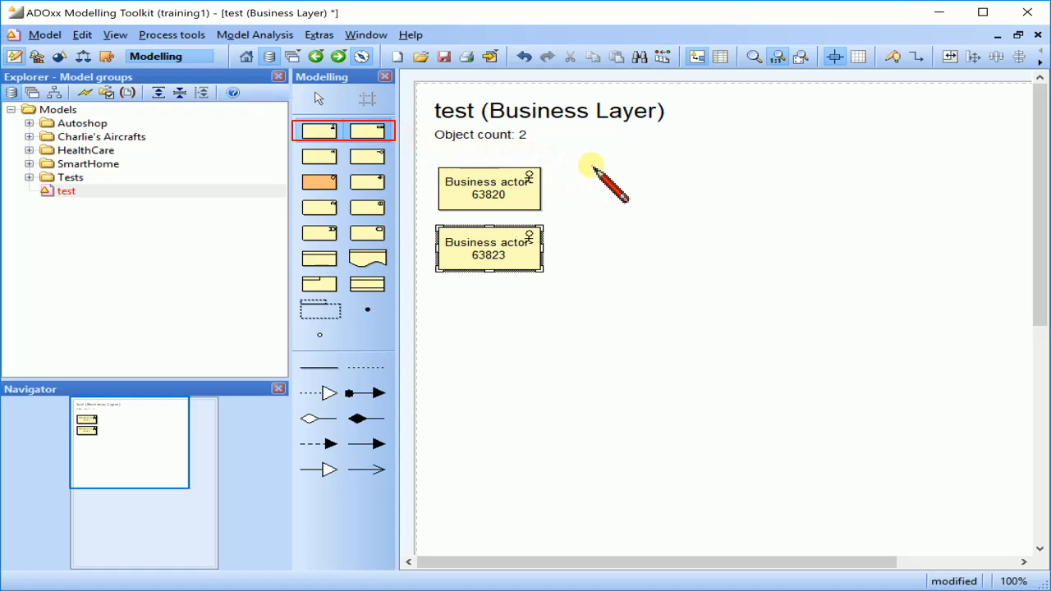
click(708, 187)
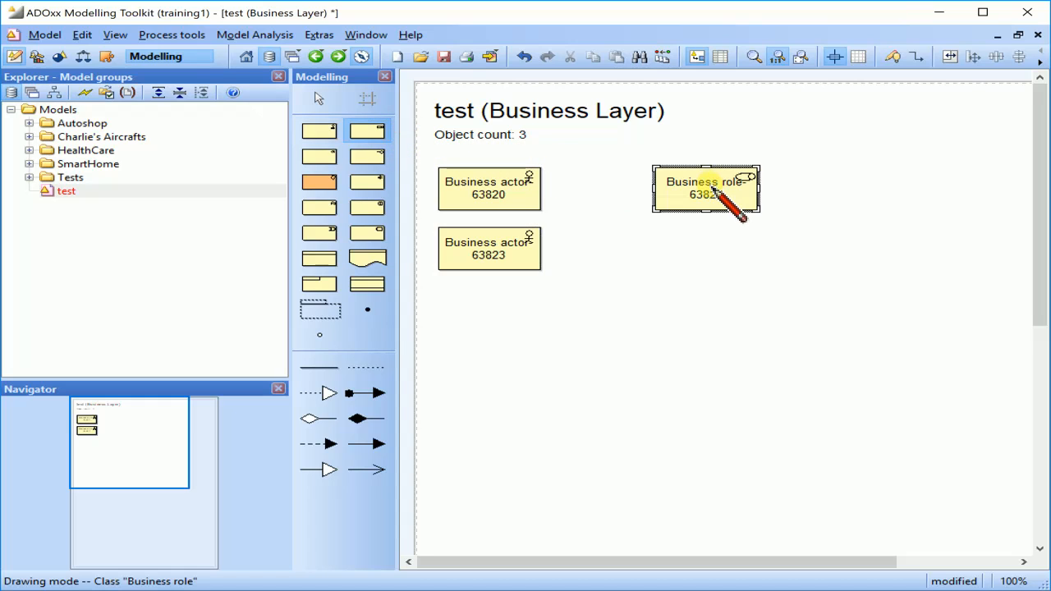
click(722, 263)
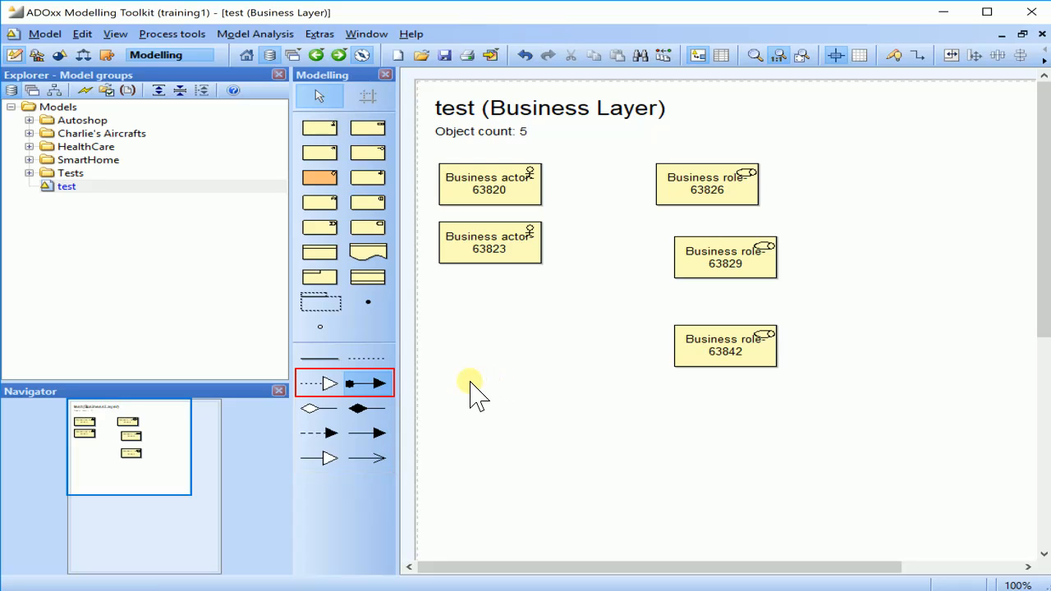
Step: Draw Assignment relations between the upper Business actor and the topmost Business role, and between the lower actor and the middle role
click(358, 383)
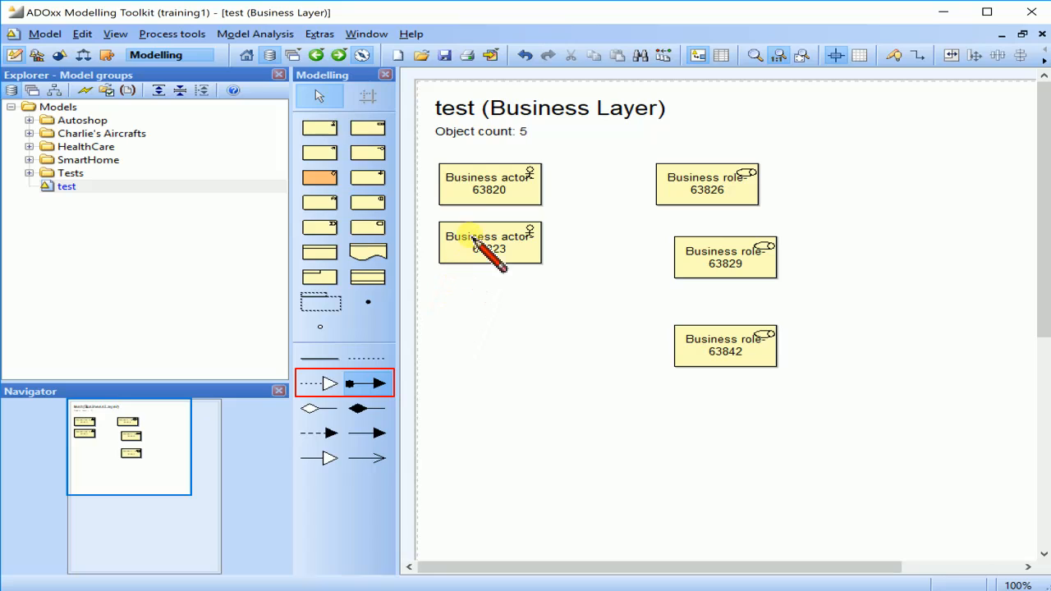
click(491, 185)
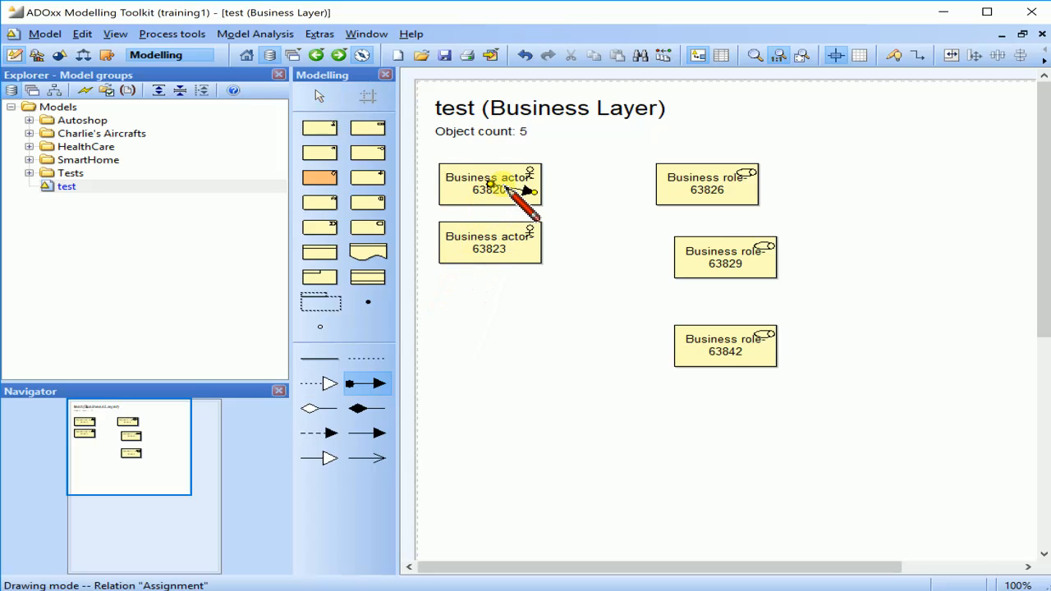
click(686, 189)
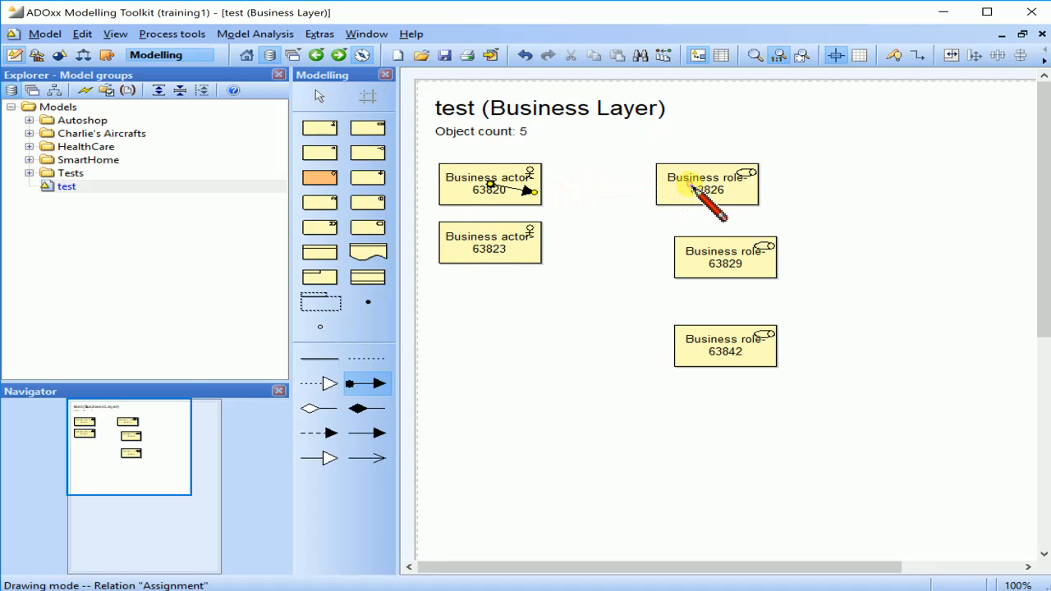
click(690, 185)
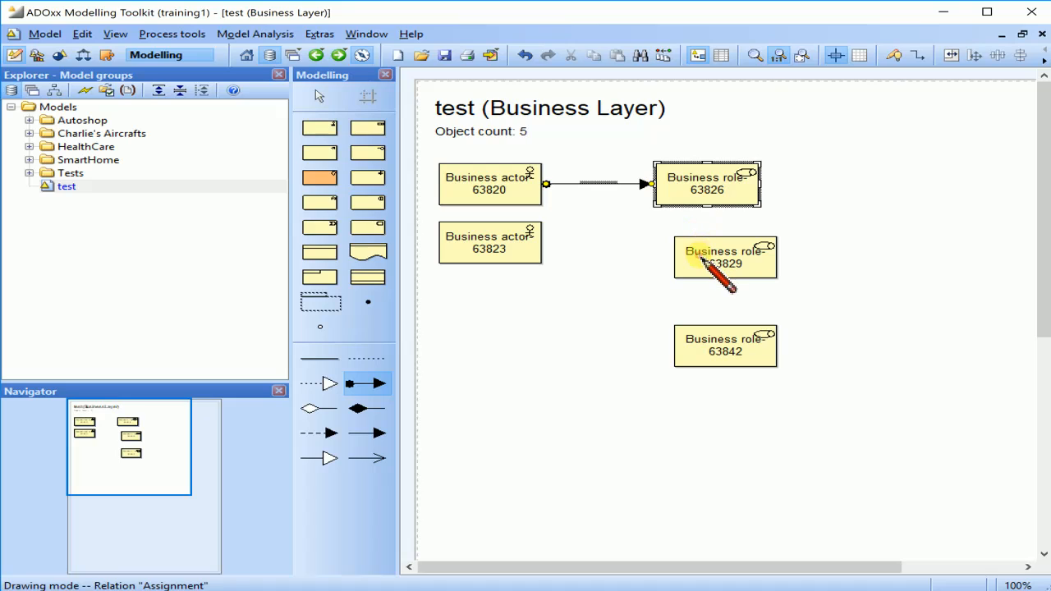
click(691, 248)
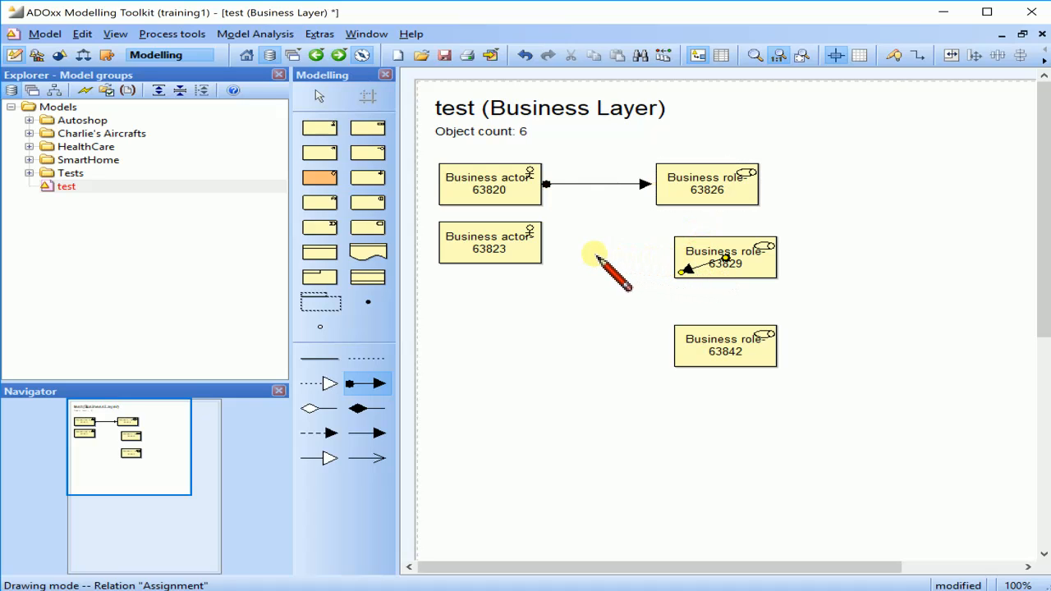
click(528, 251)
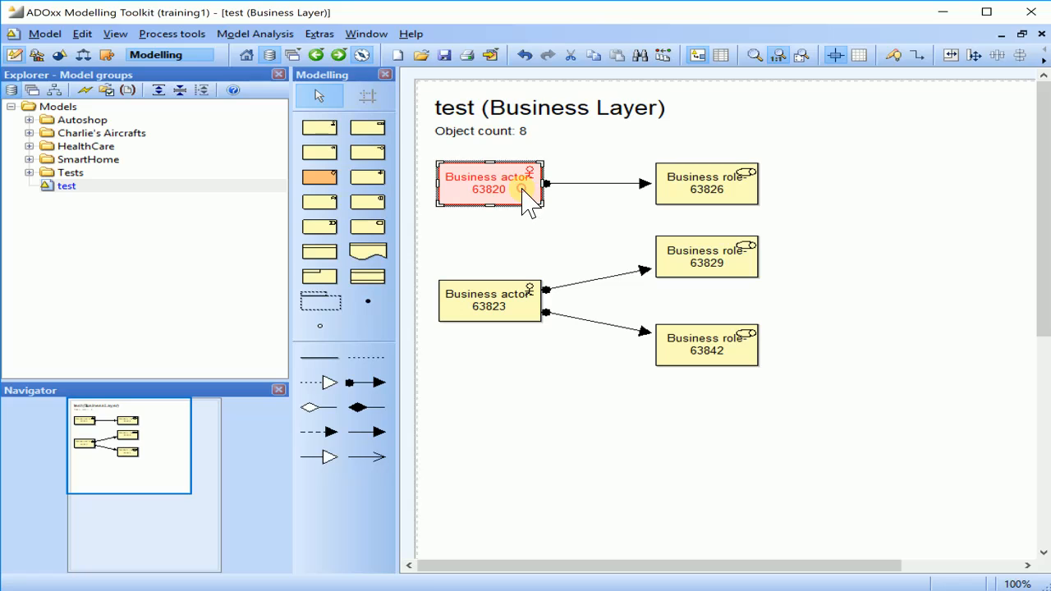
Step: Rename the upper Business actor with a person's first name and set its description to "test"
click(521, 189)
double_click(521, 189)
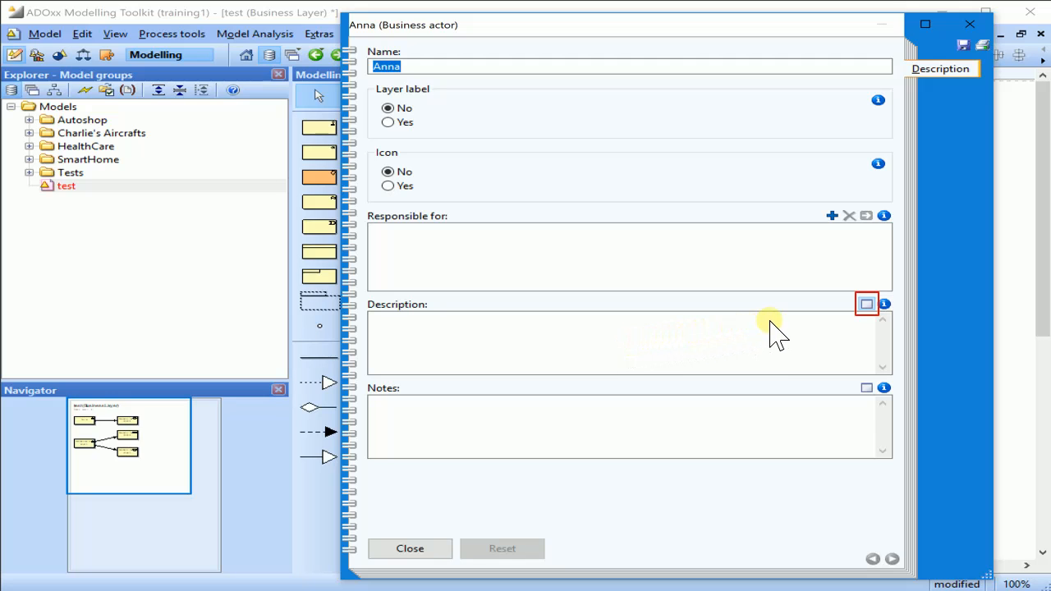
click(866, 304)
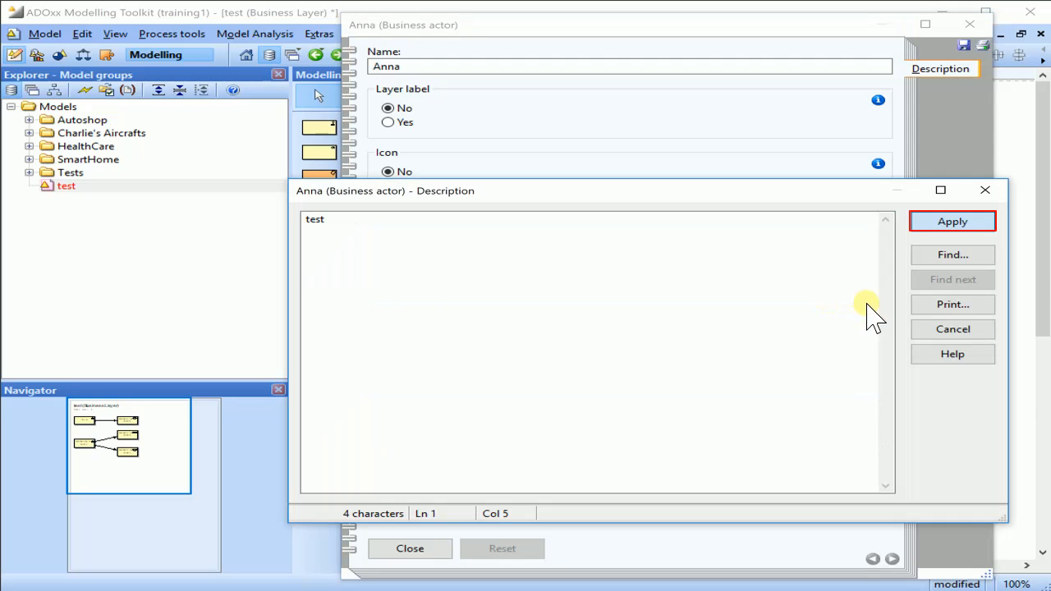
click(922, 223)
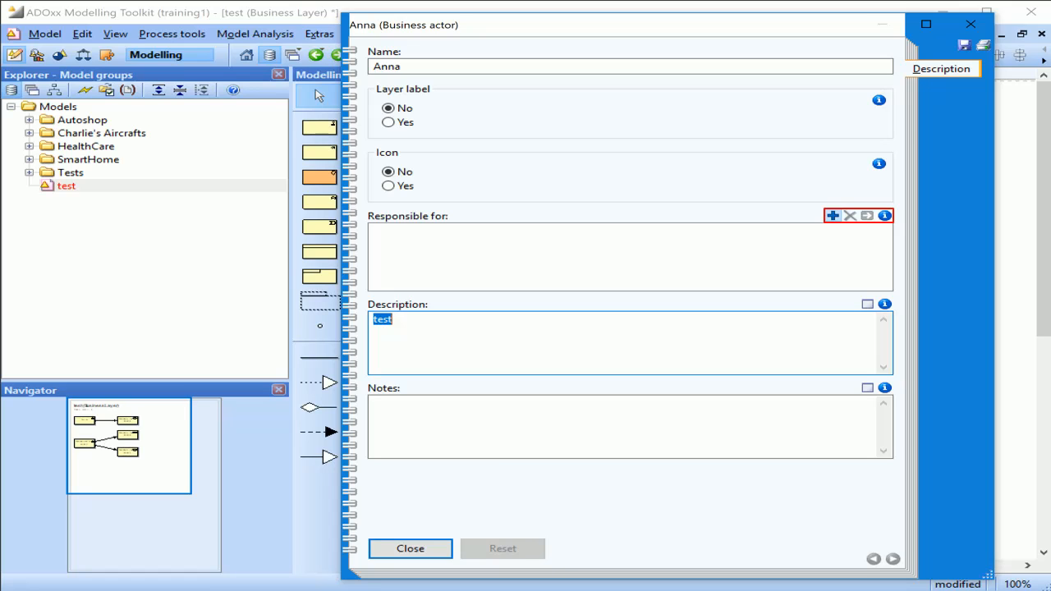
Step: Add the Communication network object "printer" from the Aircrafts Technology model as the actor's Responsible for reference, and close its attributes
click(833, 216)
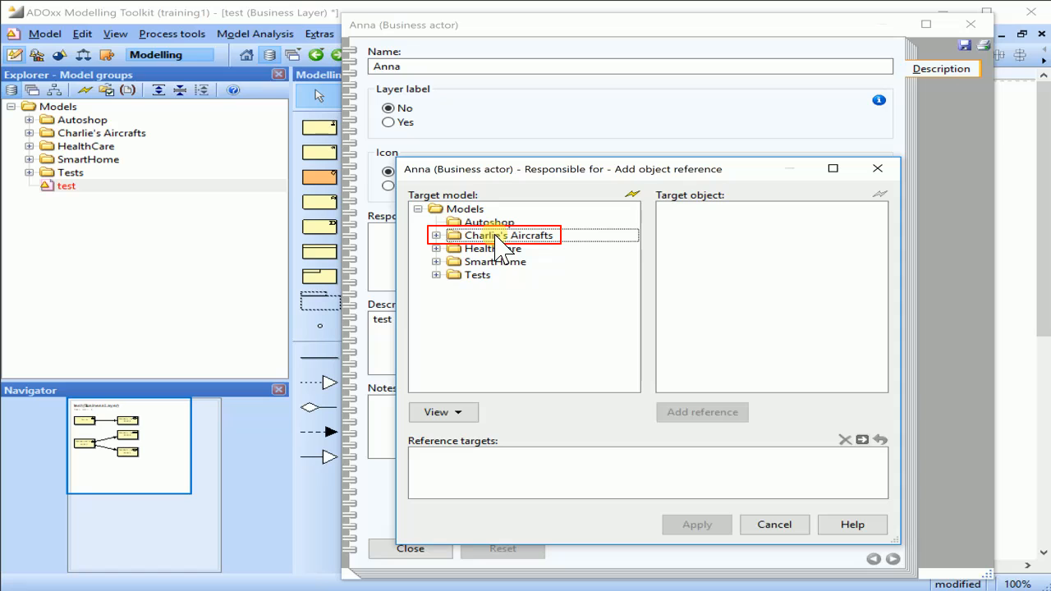
double_click(497, 238)
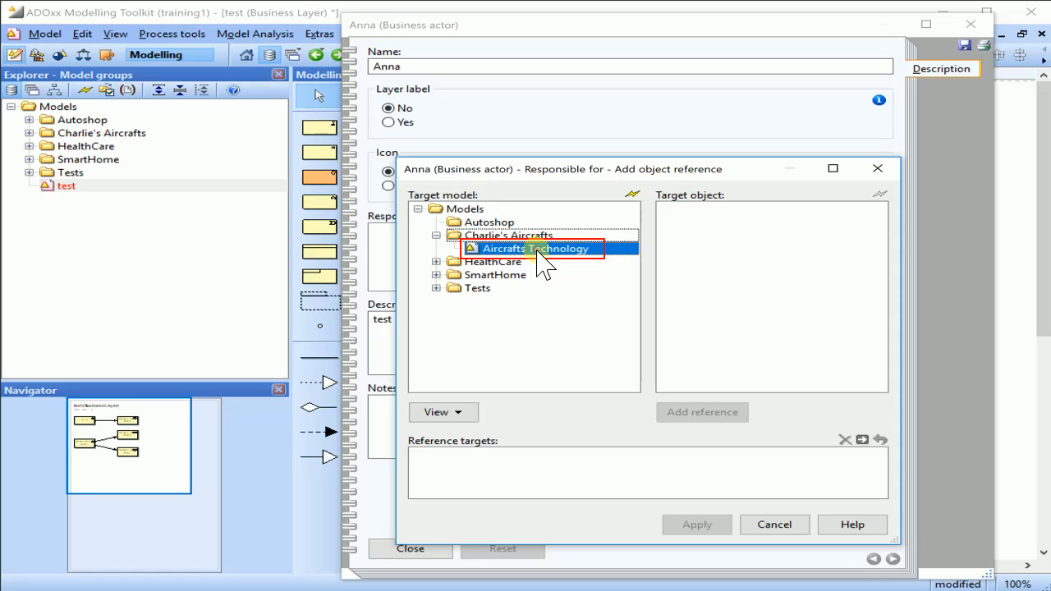
click(536, 250)
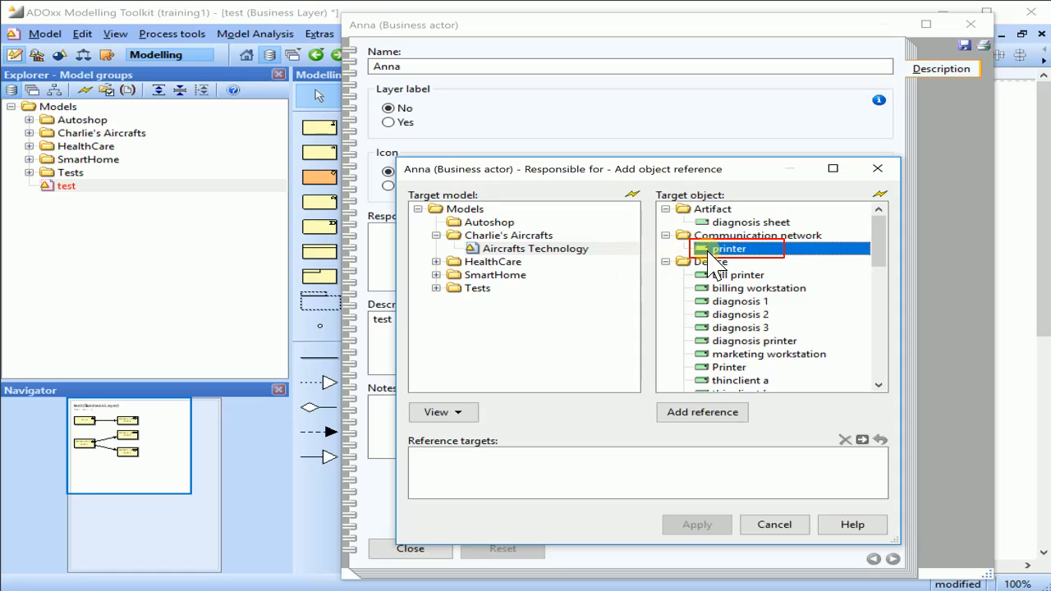
click(727, 249)
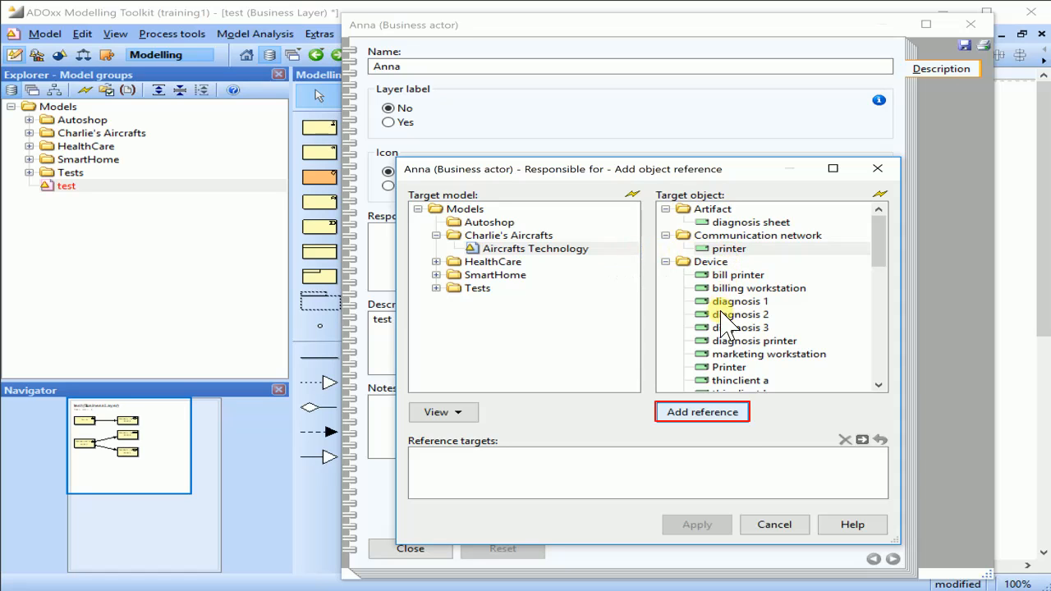
click(708, 411)
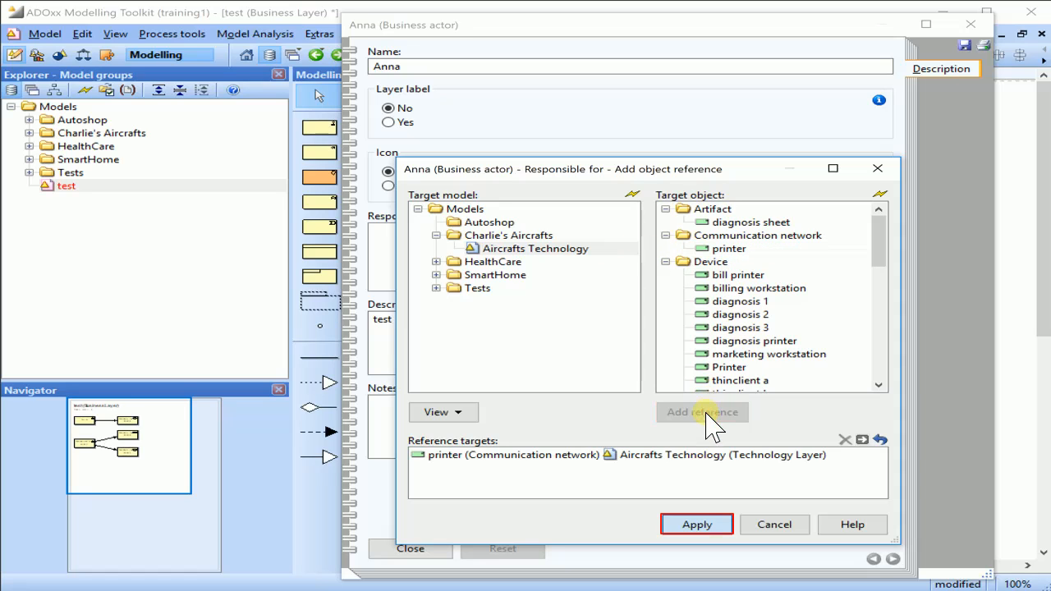
click(704, 526)
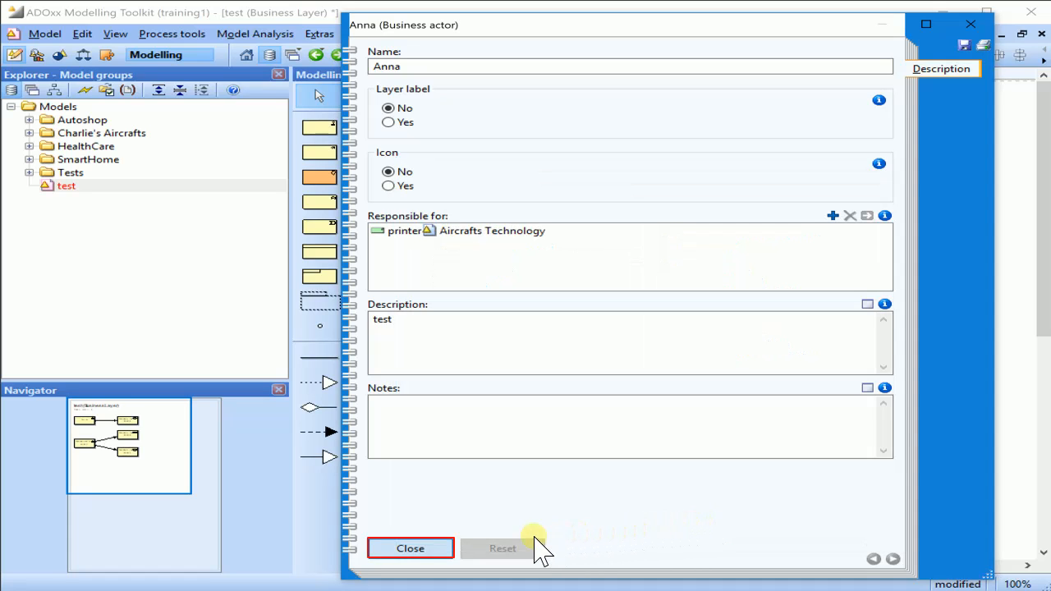
click(434, 548)
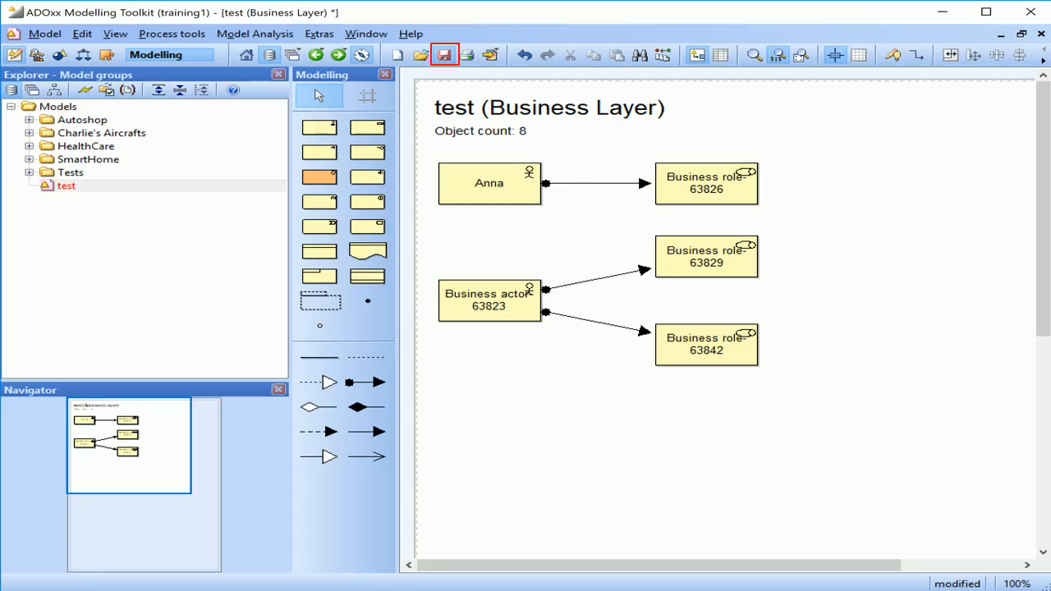